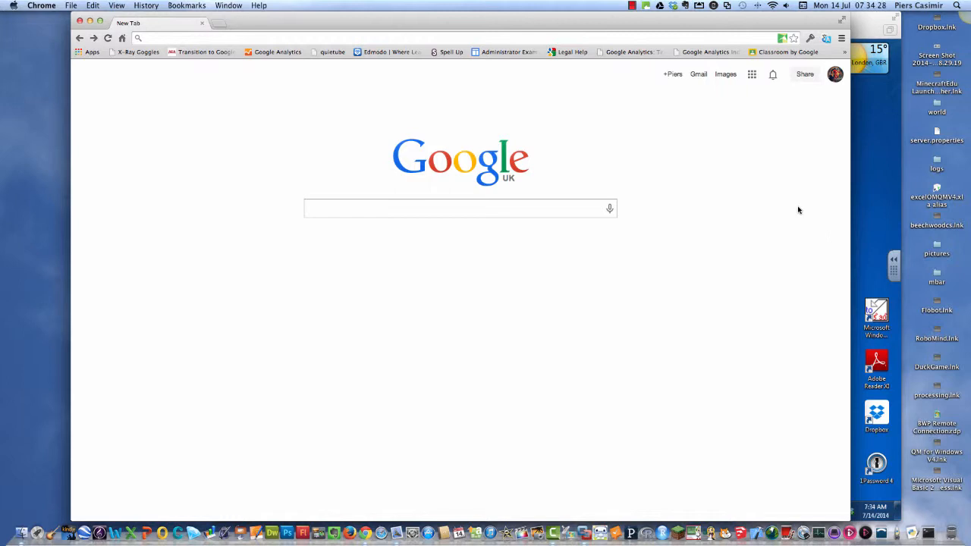
- Open Google Drive and create a new folder named Example in My Drive
{"action": "left_click", "coordinate": [752, 76]}
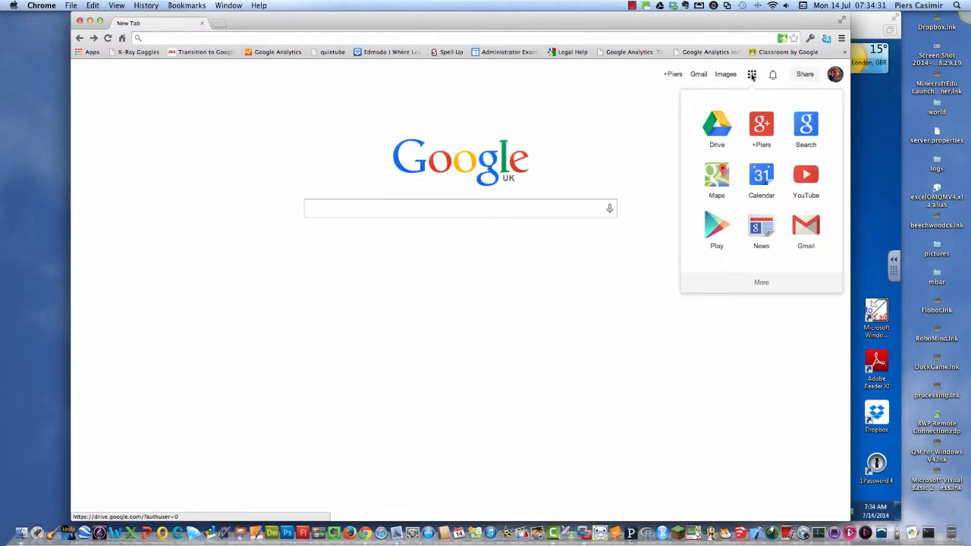
{"action": "left_click", "coordinate": [718, 135]}
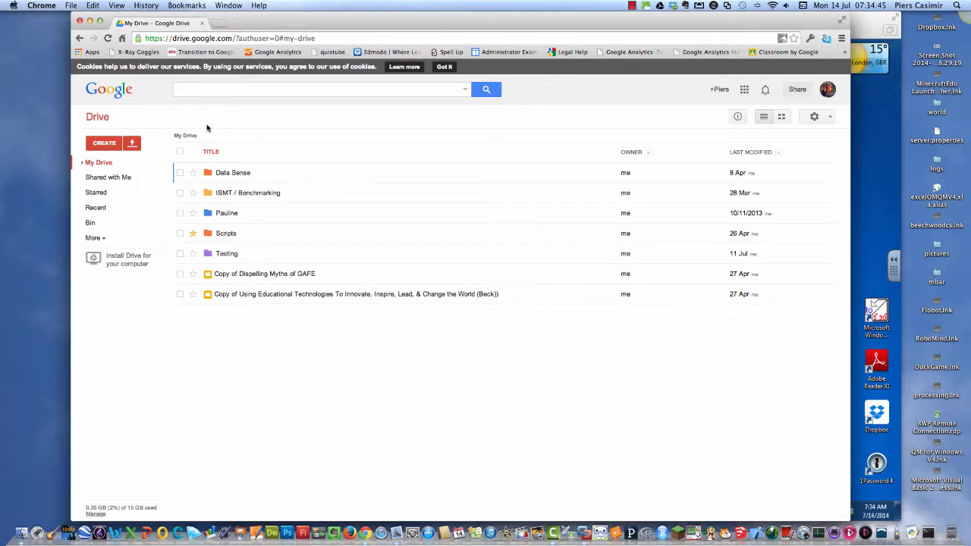
{"action": "left_click", "coordinate": [103, 144]}
{"action": "left_click", "coordinate": [105, 164]}
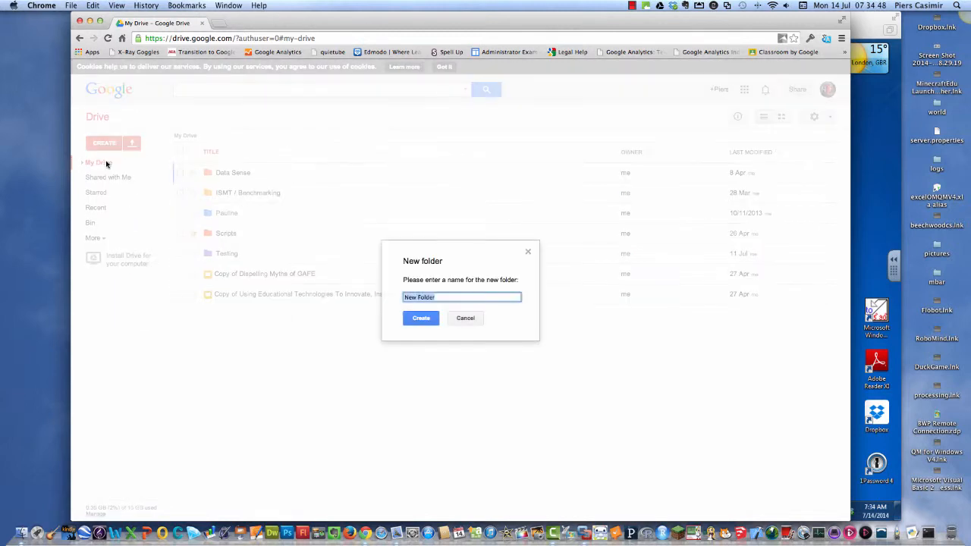
{"action": "type", "text": "Example"}
{"action": "left_click", "coordinate": [419, 318]}
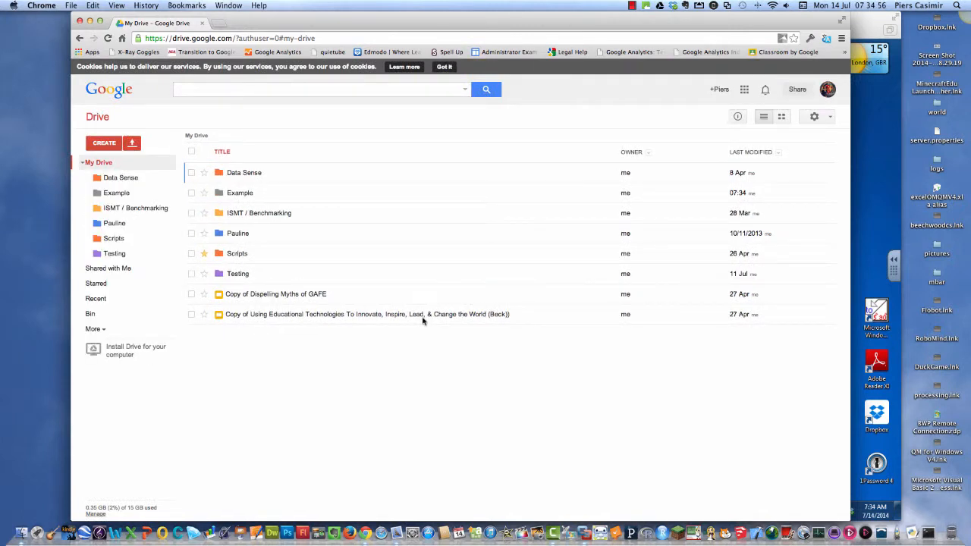
- Change the Example folder's colour to Slime green and leave the folder deselected
{"action": "right_click", "coordinate": [237, 194]}
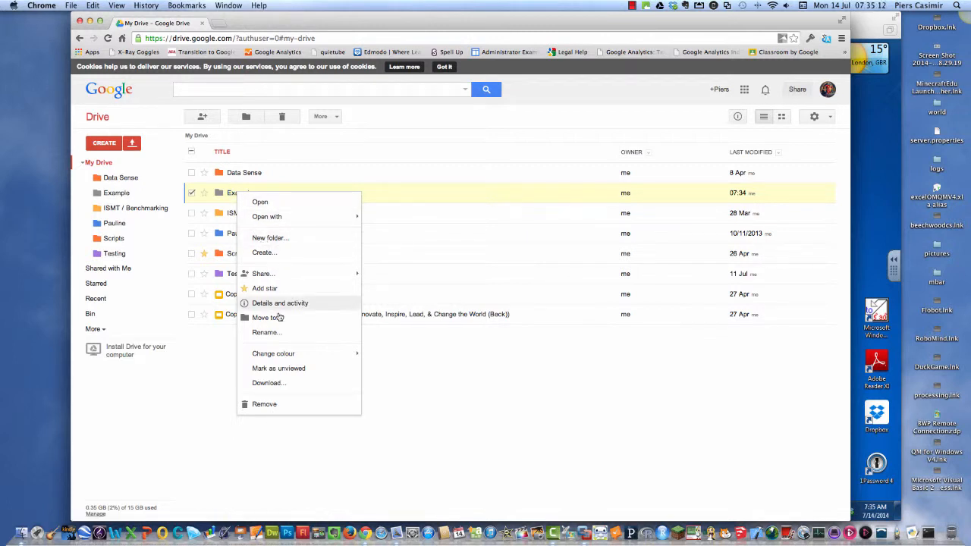
{"action": "mouse_move", "coordinate": [282, 354]}
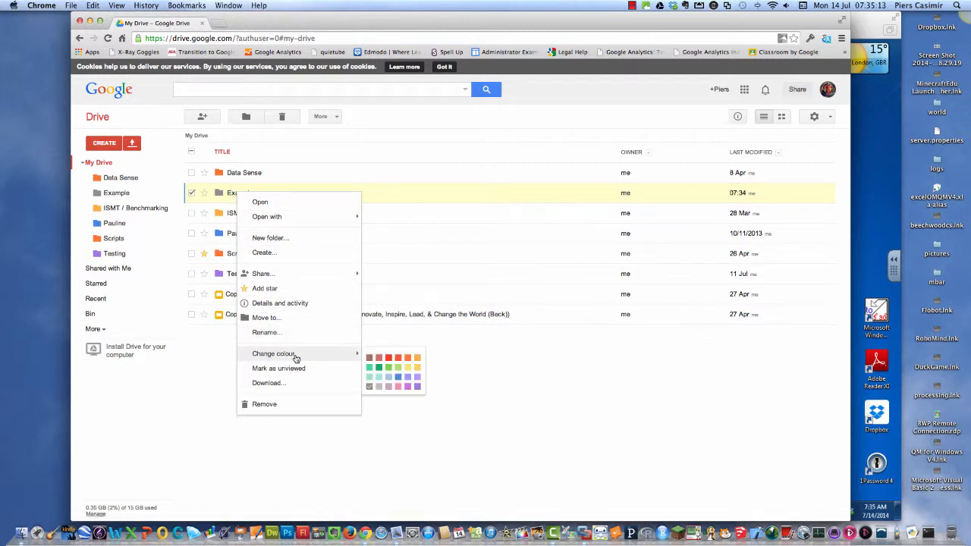
{"action": "left_click", "coordinate": [398, 369]}
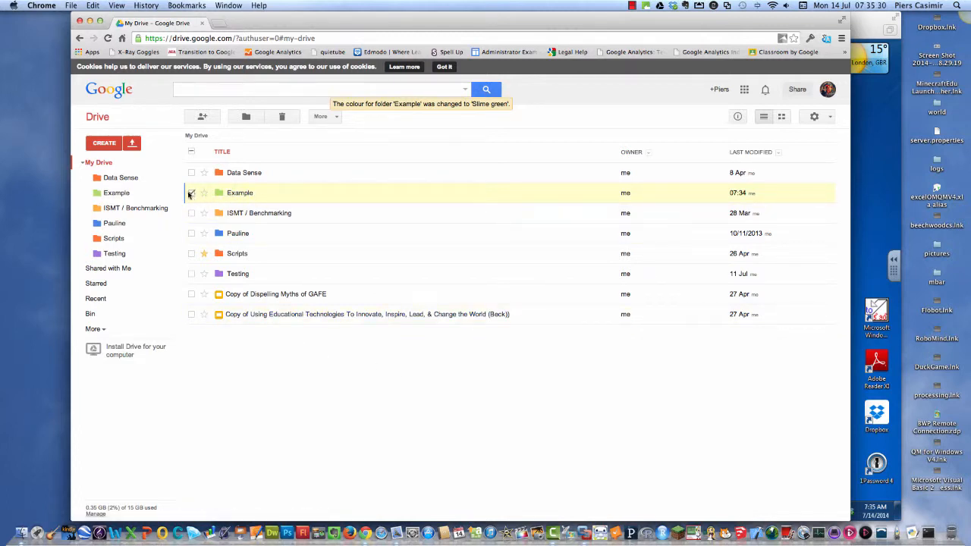
{"action": "left_click", "coordinate": [192, 194]}
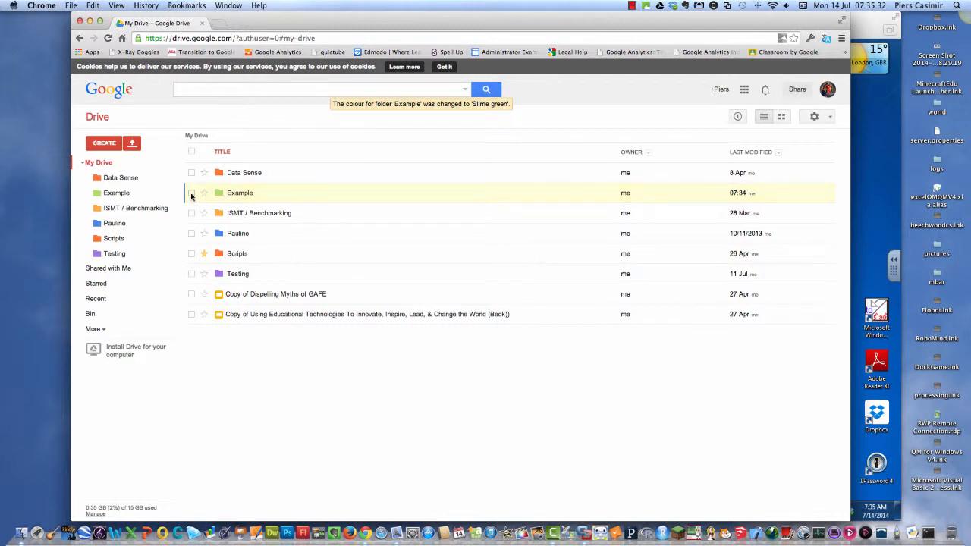
{"action": "left_click", "coordinate": [191, 194]}
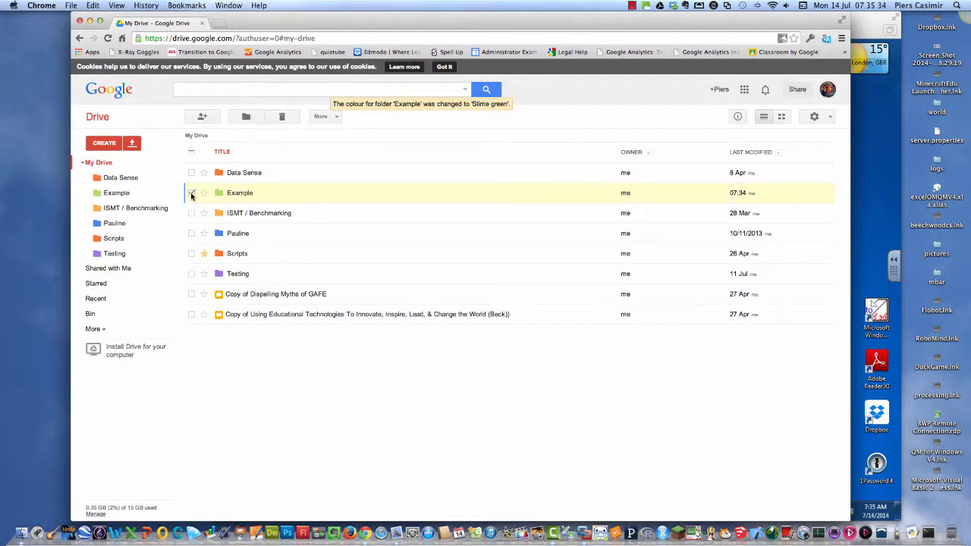
{"action": "left_click", "coordinate": [191, 195]}
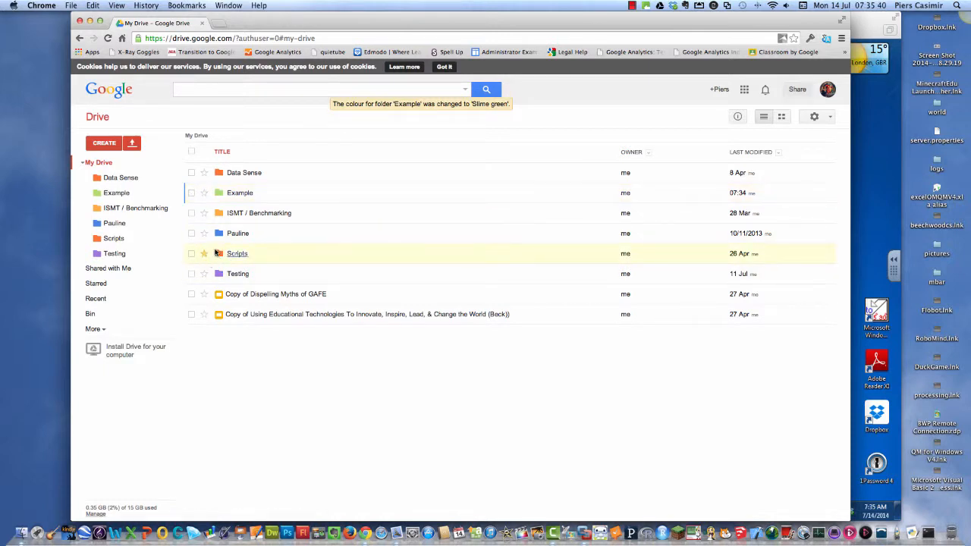
- Mark the Example folder with a star
{"action": "left_click", "coordinate": [204, 194]}
{"action": "left_click", "coordinate": [204, 195]}
{"action": "left_click", "coordinate": [204, 195]}
- Create a subfolder named Within inside the Example folder
{"action": "left_click", "coordinate": [237, 195]}
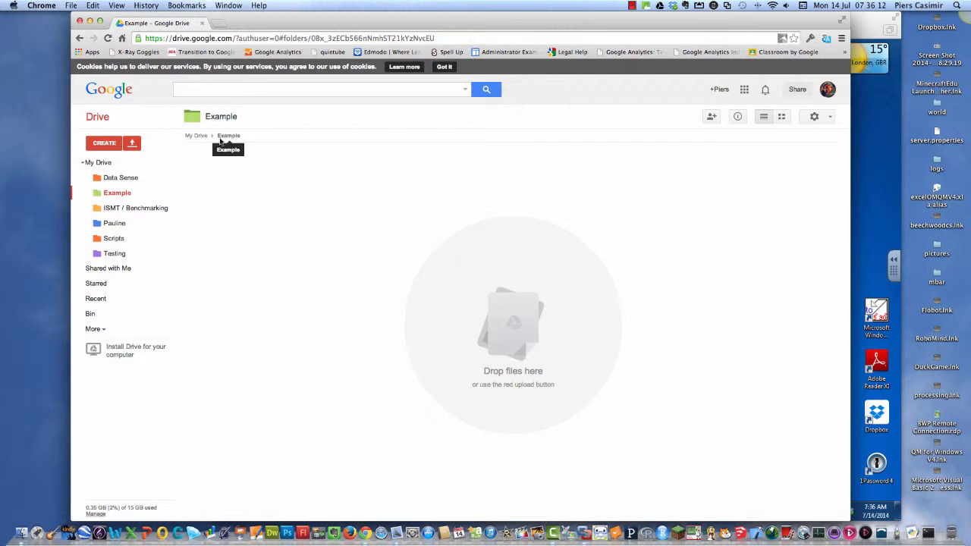
{"action": "left_click", "coordinate": [104, 144]}
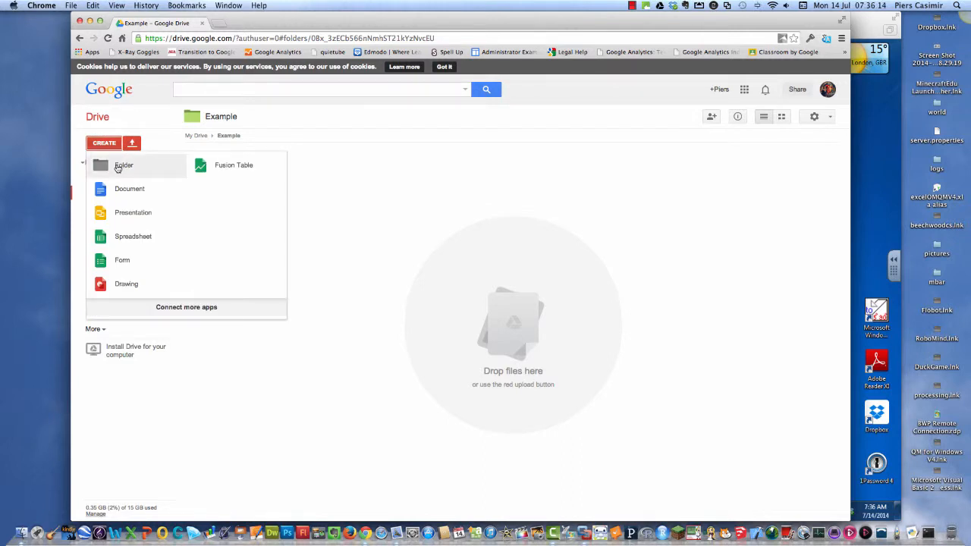
{"action": "left_click", "coordinate": [115, 165]}
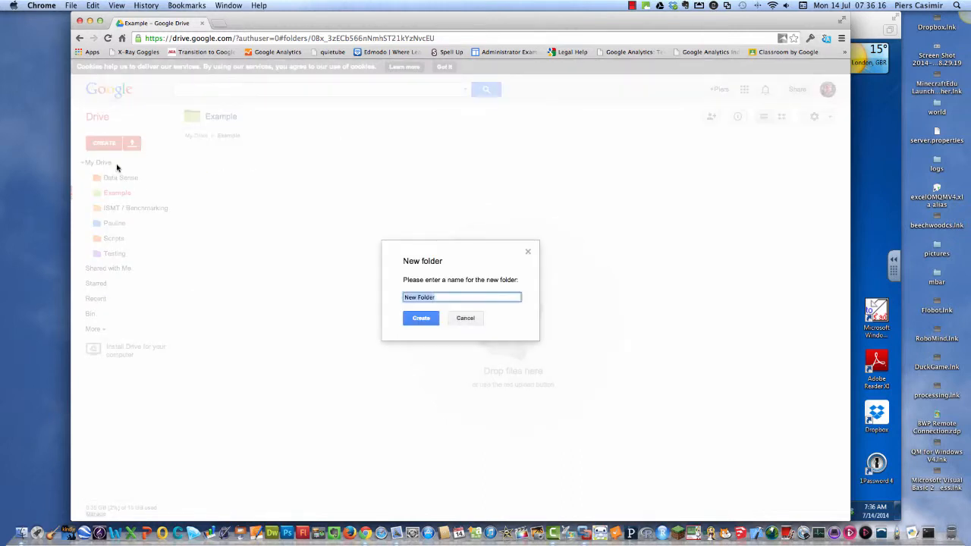
{"action": "type", "text": "Within"}
{"action": "left_click", "coordinate": [426, 320]}
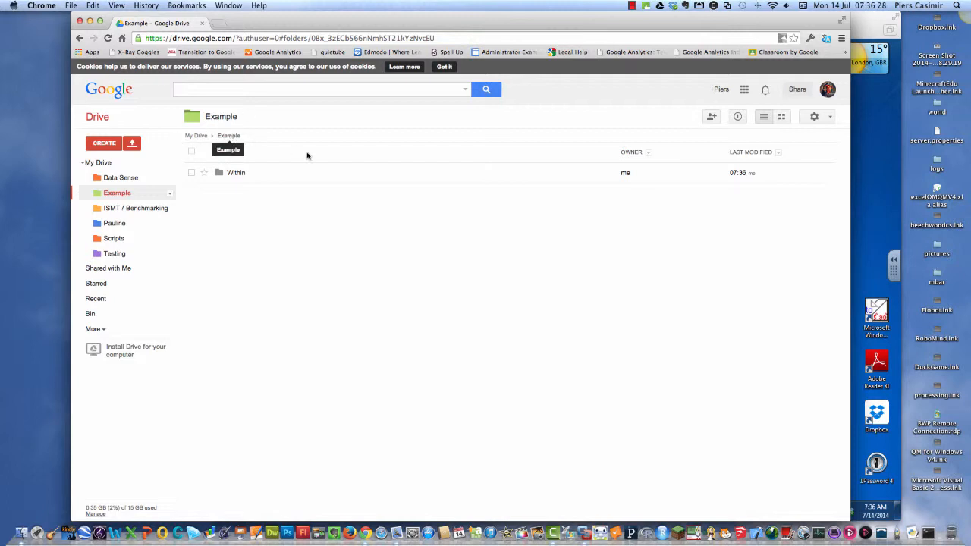
- Change the Within folder's colour to Orange juice
{"action": "right_click", "coordinate": [232, 174]}
{"action": "mouse_move", "coordinate": [301, 338]}
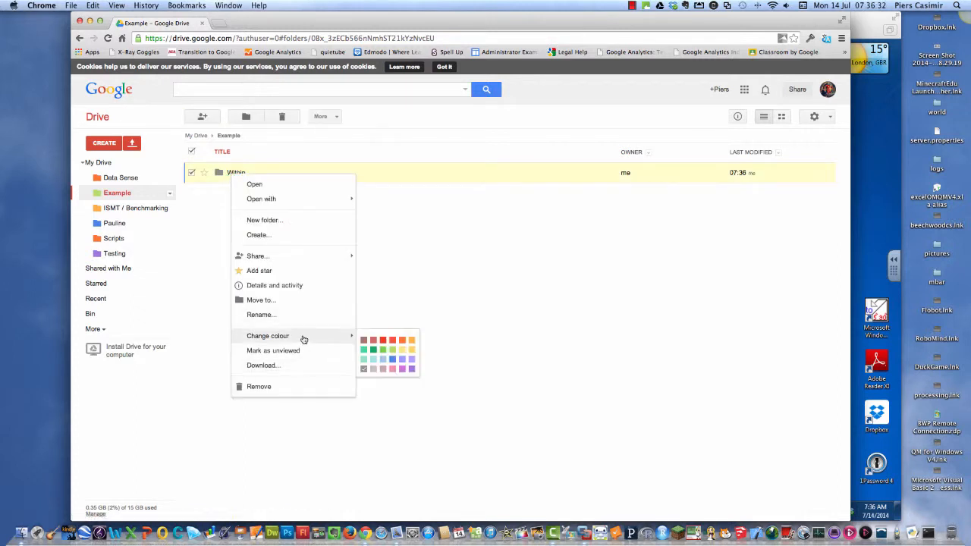
{"action": "left_click", "coordinate": [403, 340]}
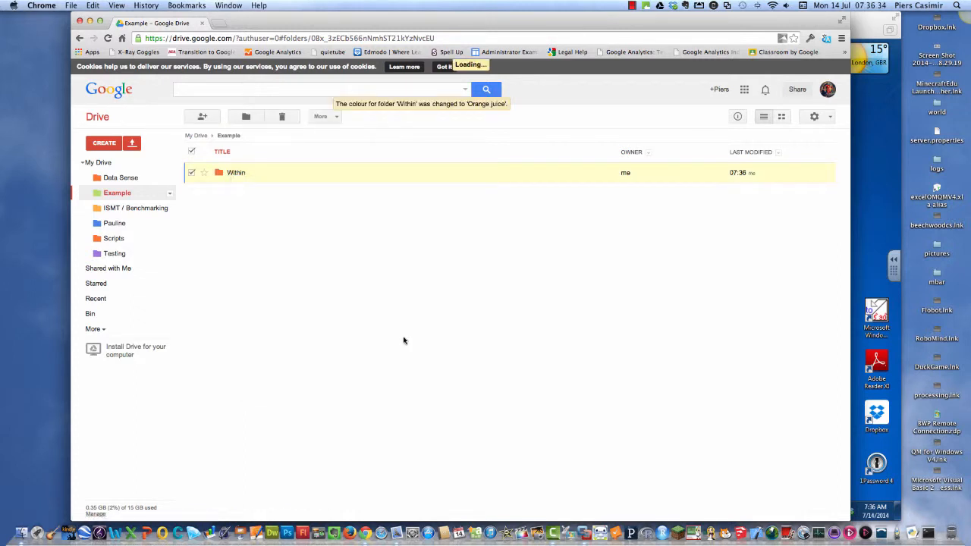
- View the contents of the Within folder, Shared with Me and the Example folder, ending back in My Drive
{"action": "left_click", "coordinate": [235, 175]}
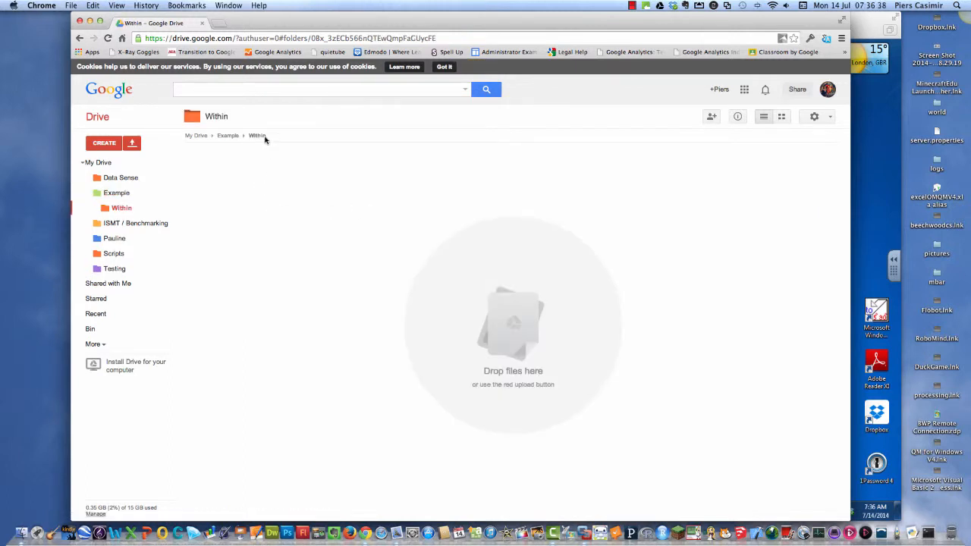
{"action": "left_click", "coordinate": [100, 286]}
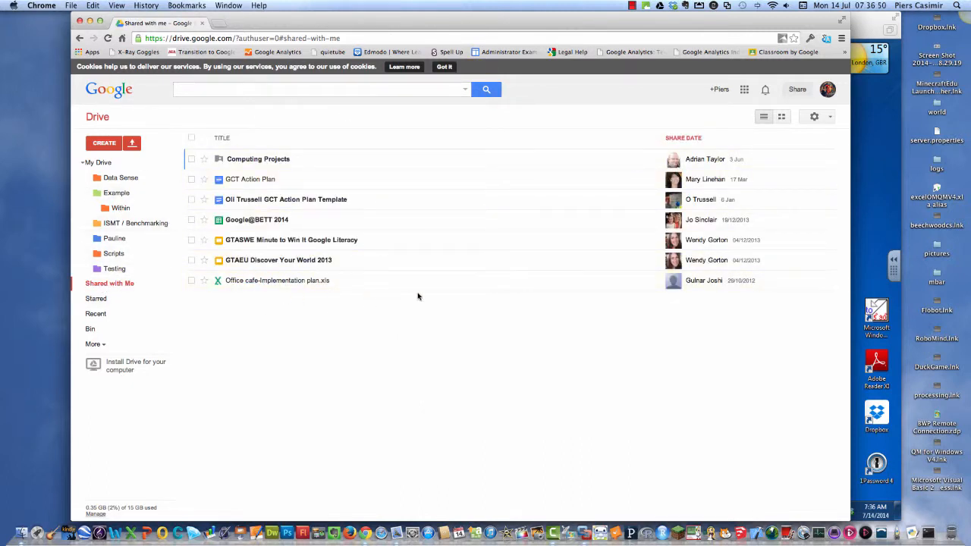
{"action": "left_click", "coordinate": [120, 195]}
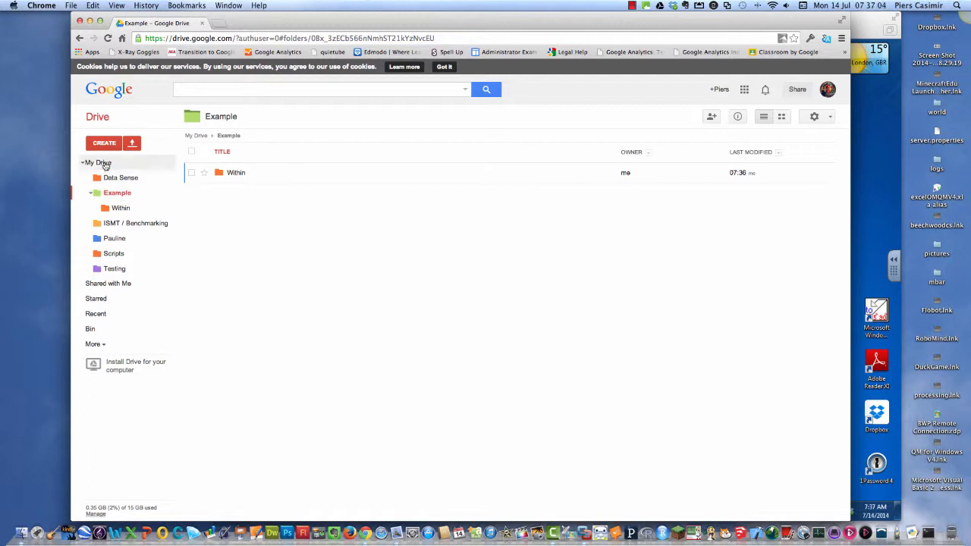
{"action": "left_click", "coordinate": [104, 163]}
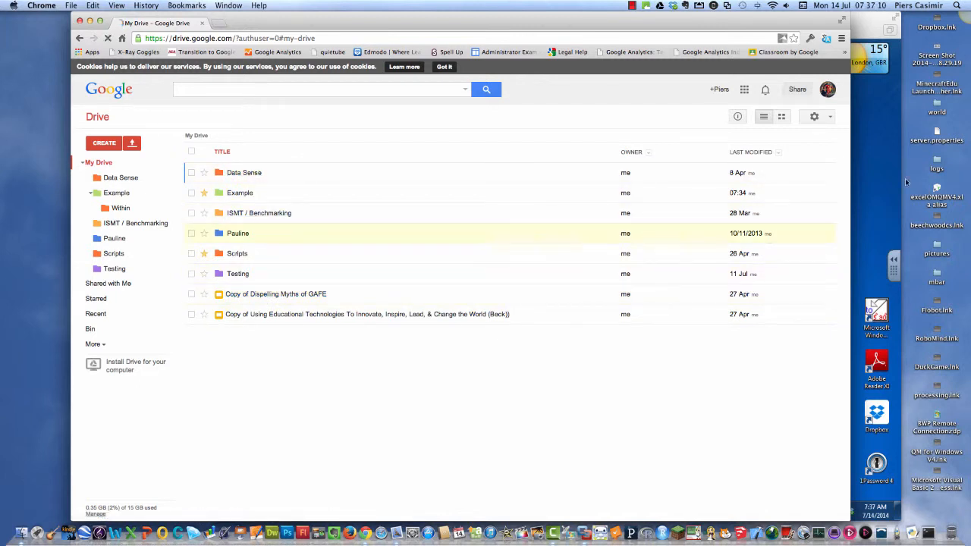
- Switch to the new Drive experience and go through its welcome tour to reach My Drive
{"action": "left_click", "coordinate": [831, 119]}
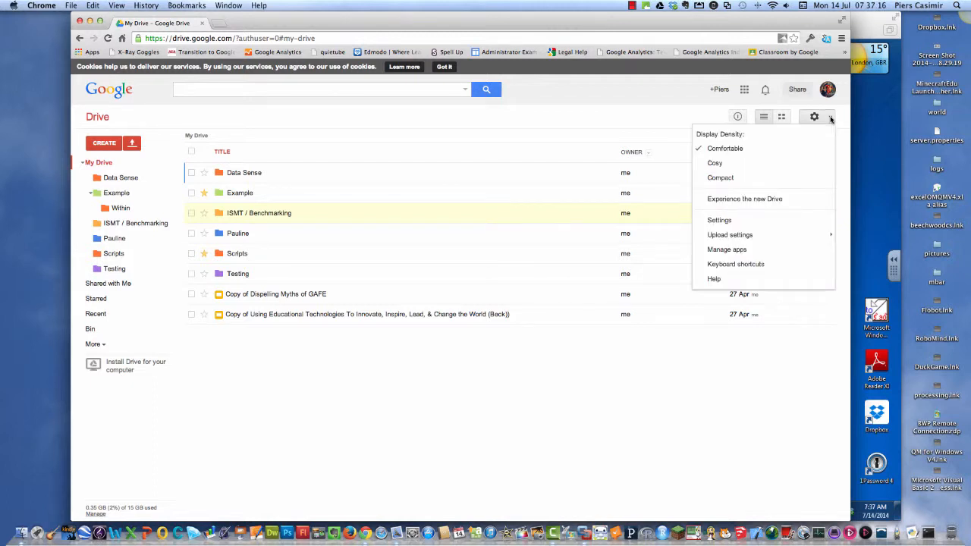
{"action": "left_click", "coordinate": [766, 199]}
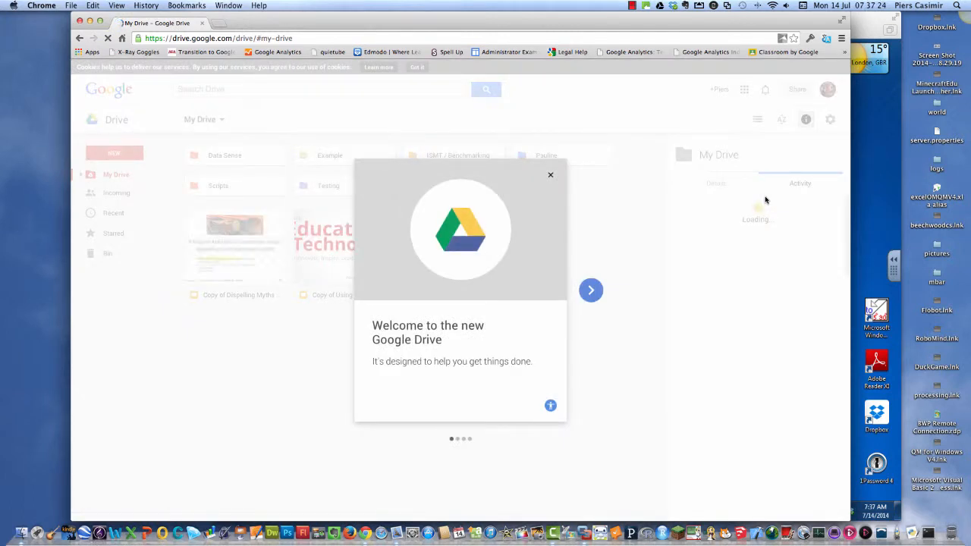
{"action": "left_click", "coordinate": [591, 293]}
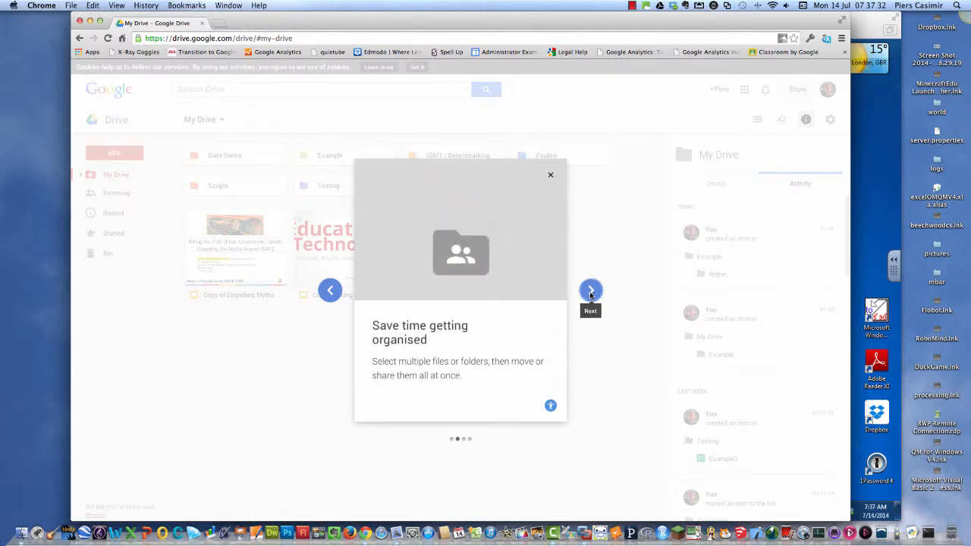
{"action": "left_click", "coordinate": [590, 293]}
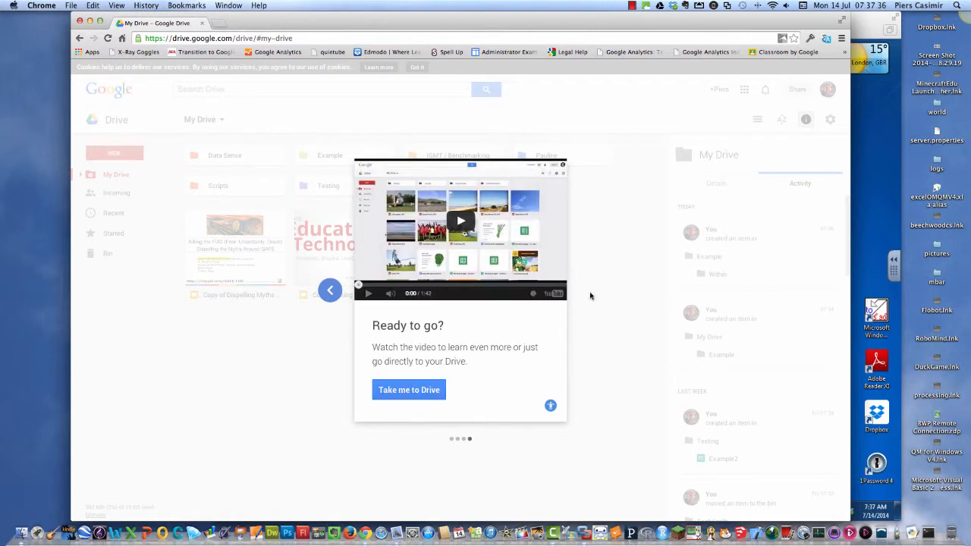
{"action": "left_click", "coordinate": [387, 394]}
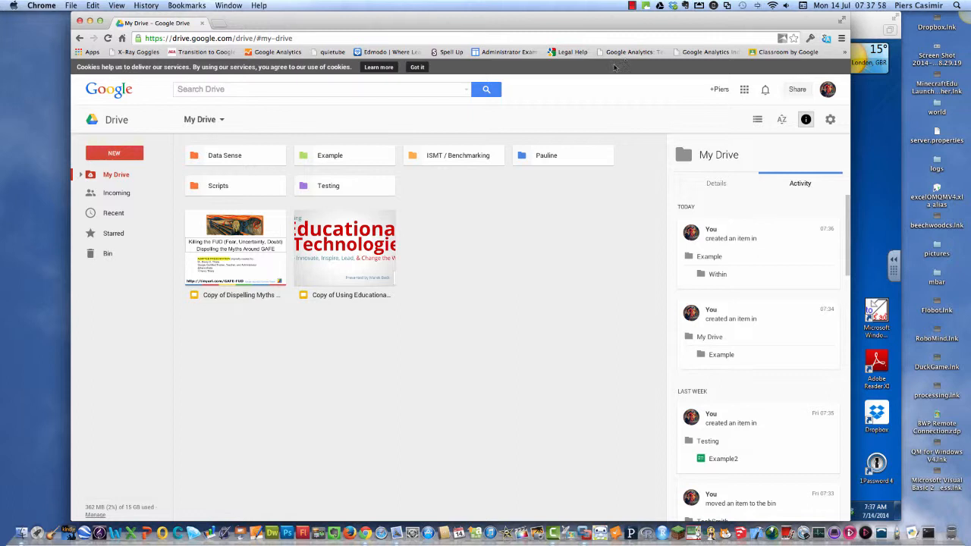
- Inspect the Data Sense folder's activity and the commands available for My Drive and the Example folder
{"action": "left_click", "coordinate": [238, 155]}
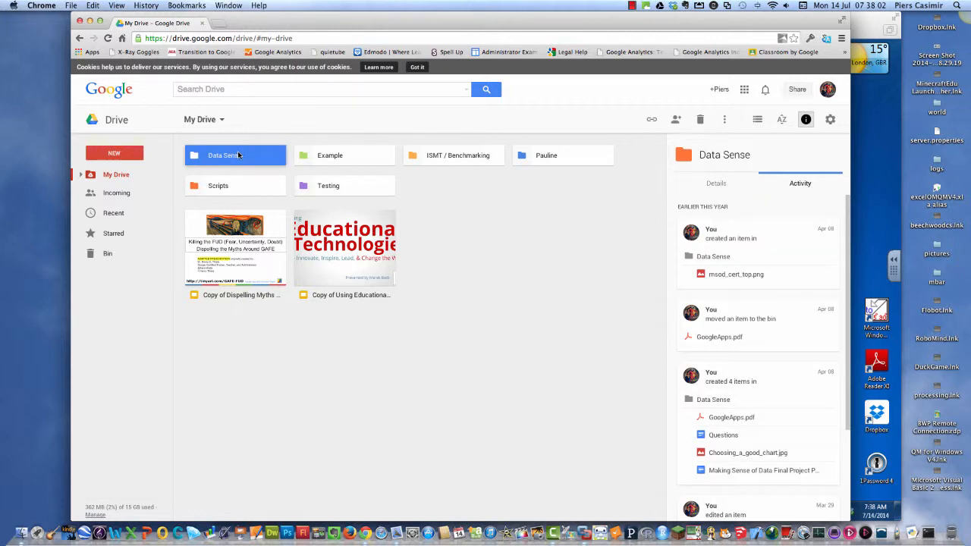
{"action": "left_click", "coordinate": [220, 120]}
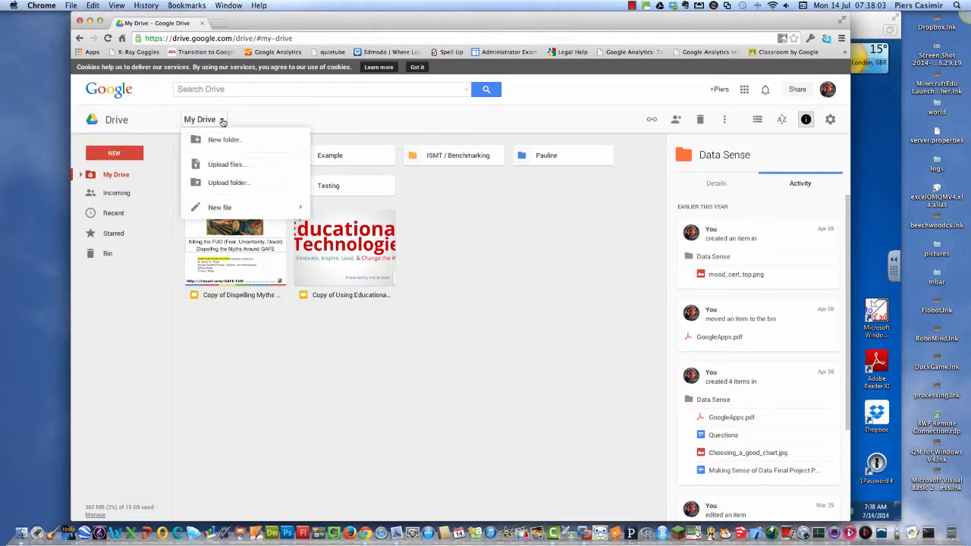
{"action": "right_click", "coordinate": [360, 161]}
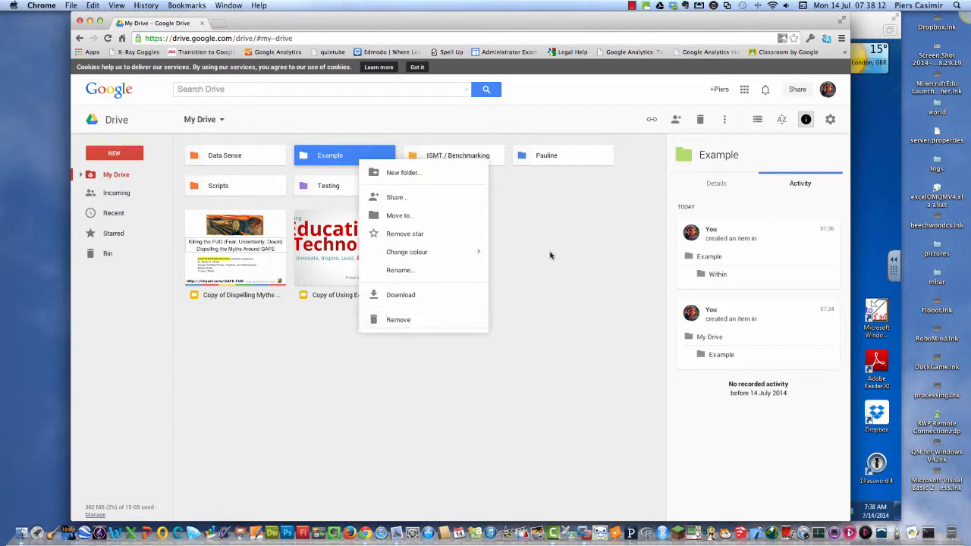
{"action": "left_click", "coordinate": [632, 5]}
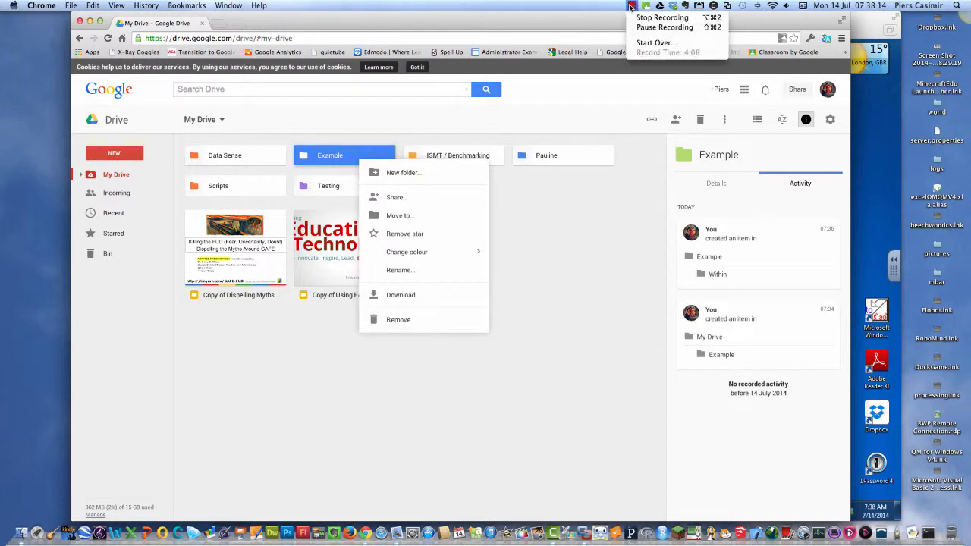